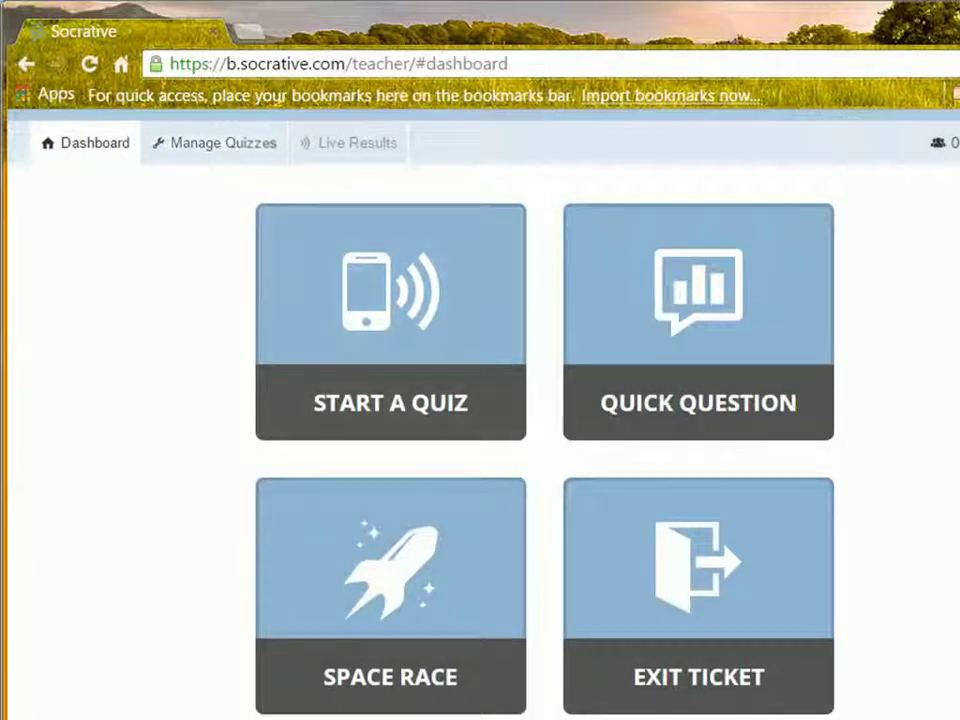
Create a new quiz named Jigsaw_Quiz and turn off quiz sharing.
{"action": "left_click", "coordinate": [214, 142]}
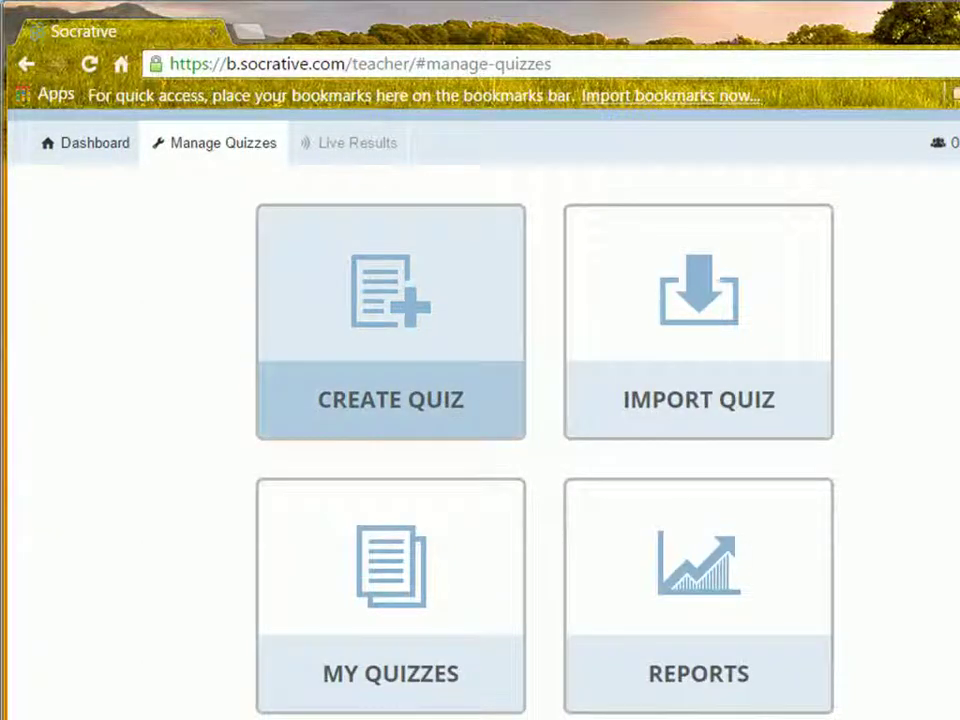
{"action": "left_click", "coordinate": [390, 320]}
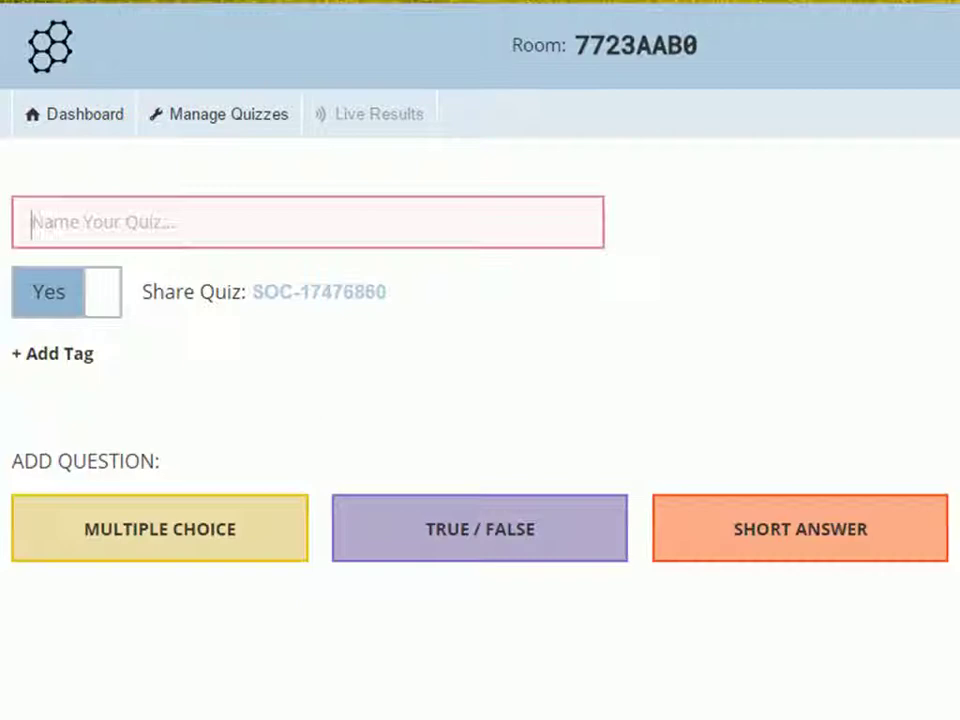
{"action": "type", "text": "Jigs"}
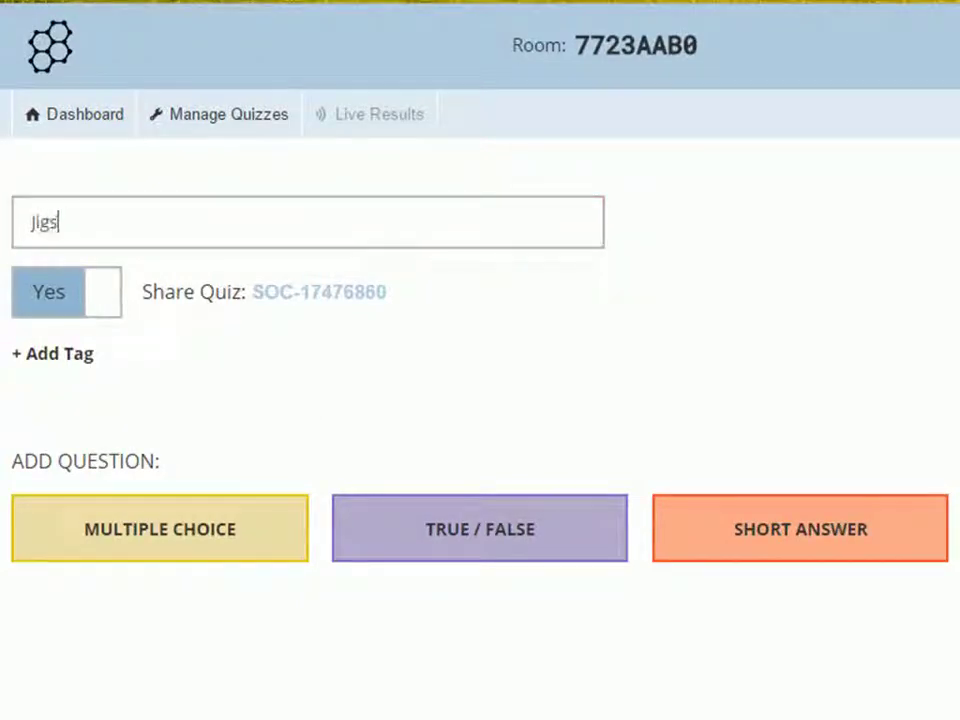
{"action": "type", "text": "aw_Q"}
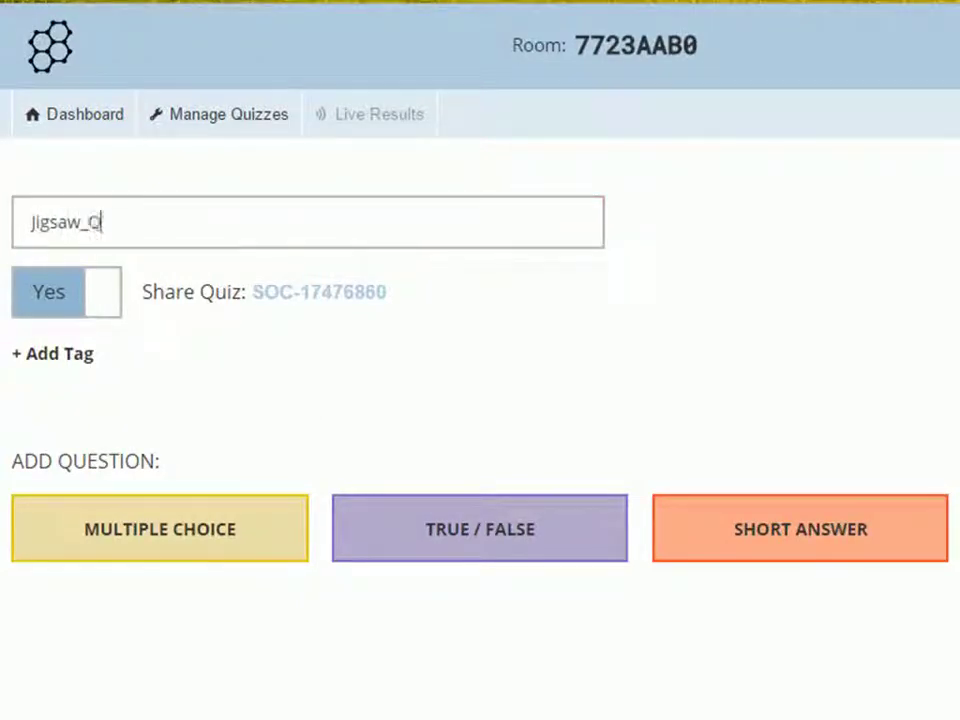
{"action": "type", "text": "uiz"}
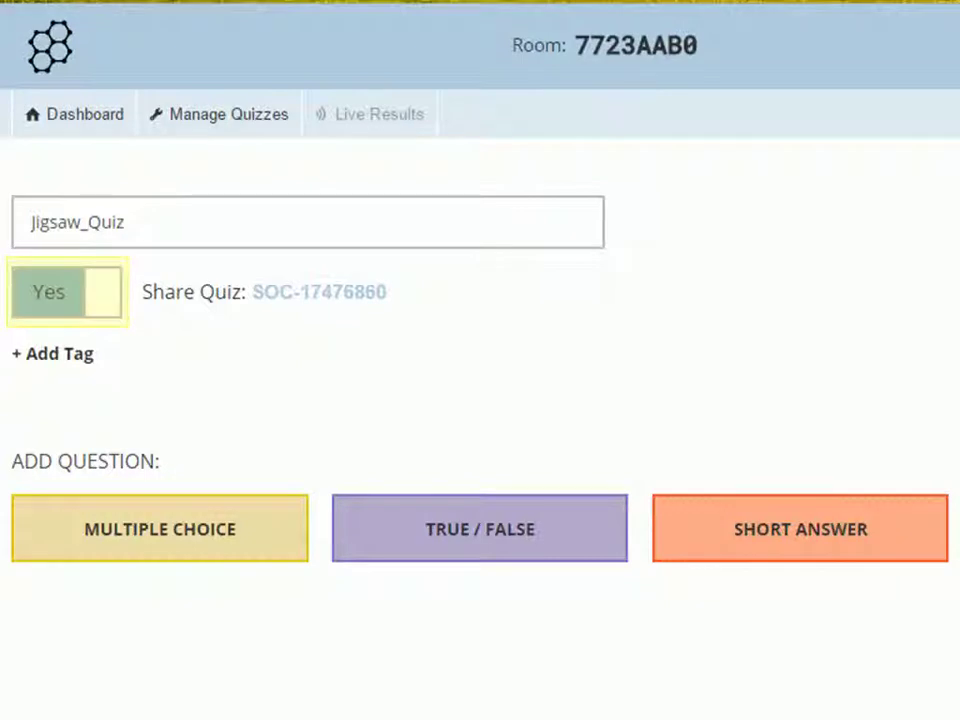
{"action": "left_click", "coordinate": [66, 292]}
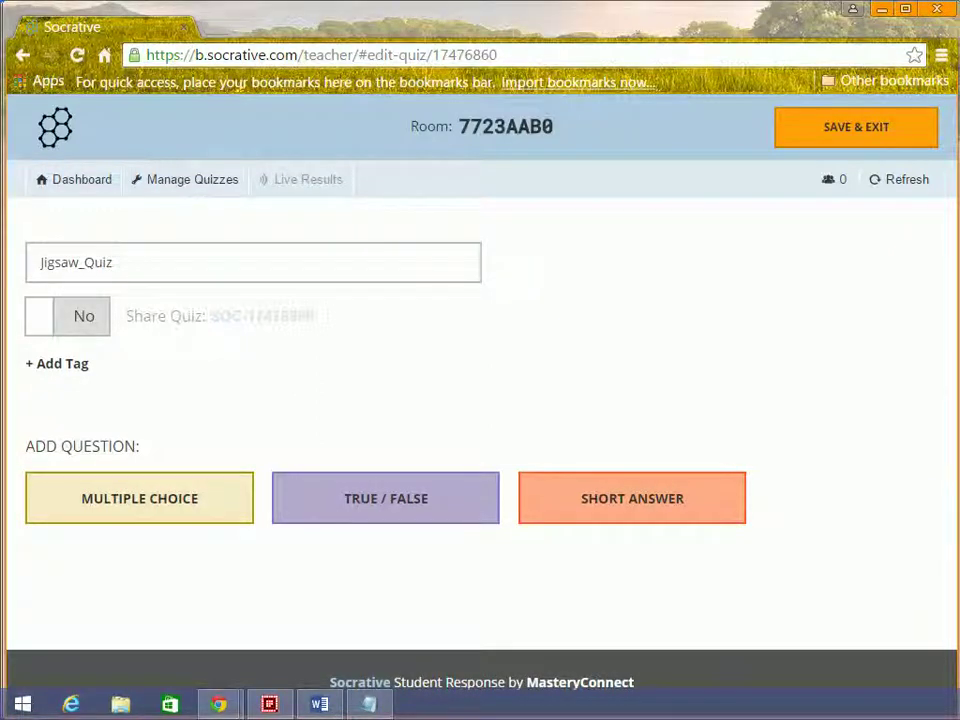
Add a multiple-choice question and copy its text "Formation of home groups are depends upon…" from the open text notes.
{"action": "left_click", "coordinate": [139, 498]}
{"action": "scroll", "coordinate": [480, 400], "scroll_direction": "down", "scroll_amount": 1}
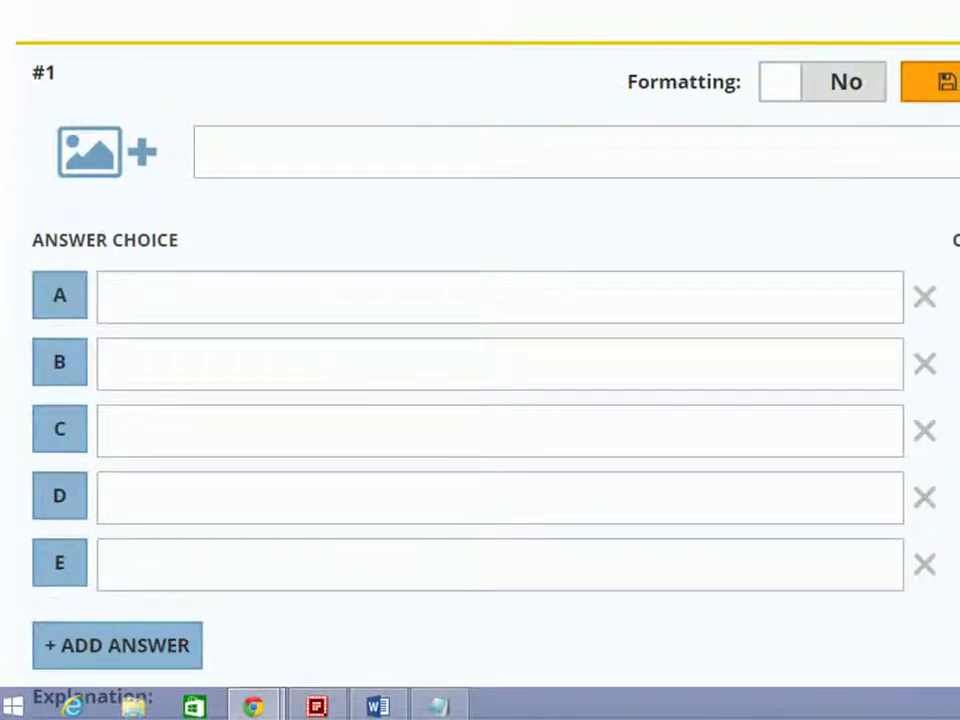
{"action": "left_click", "coordinate": [200, 151]}
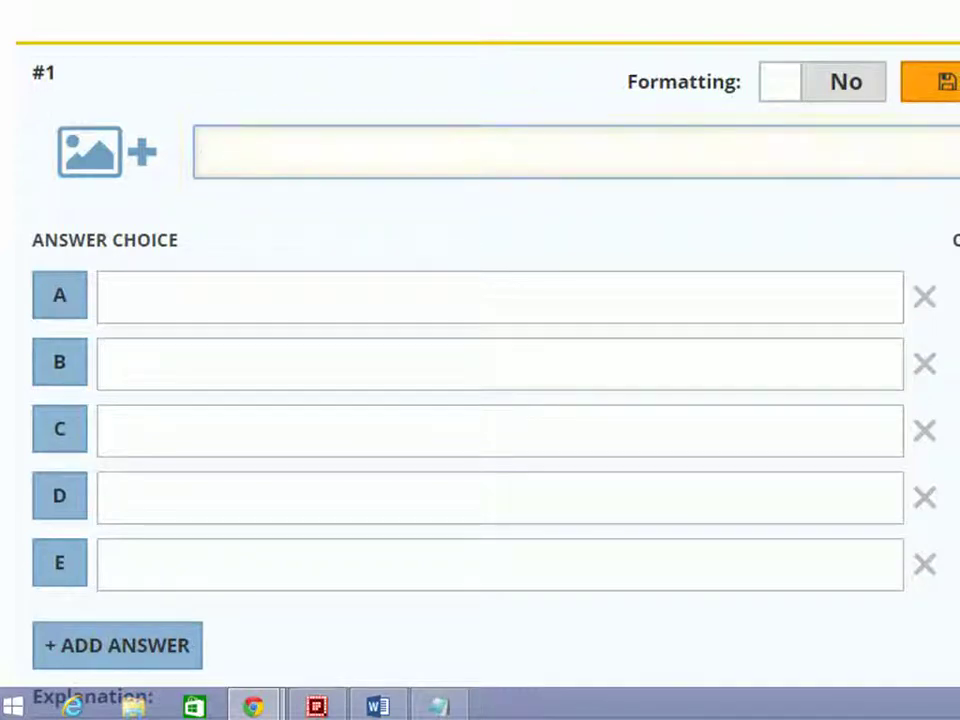
{"action": "key", "text": "alt+Tab"}
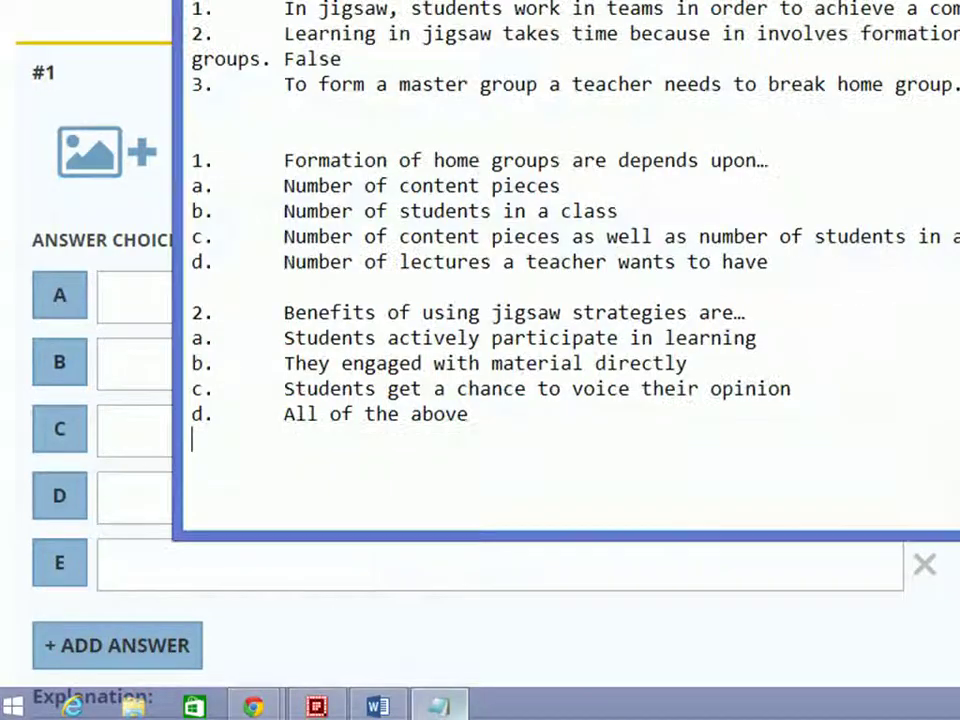
{"action": "left_click_drag", "start_coordinate": [284, 160], "coordinate": [768, 160]}
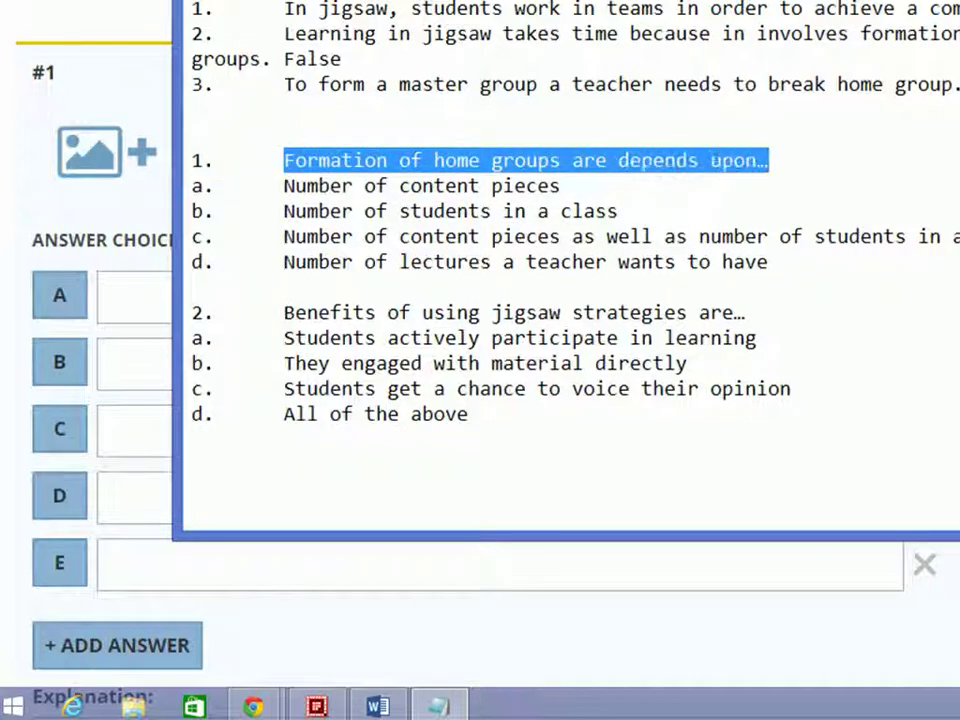
{"action": "right_click", "coordinate": [704, 160]}
{"action": "left_click", "coordinate": [822, 238]}
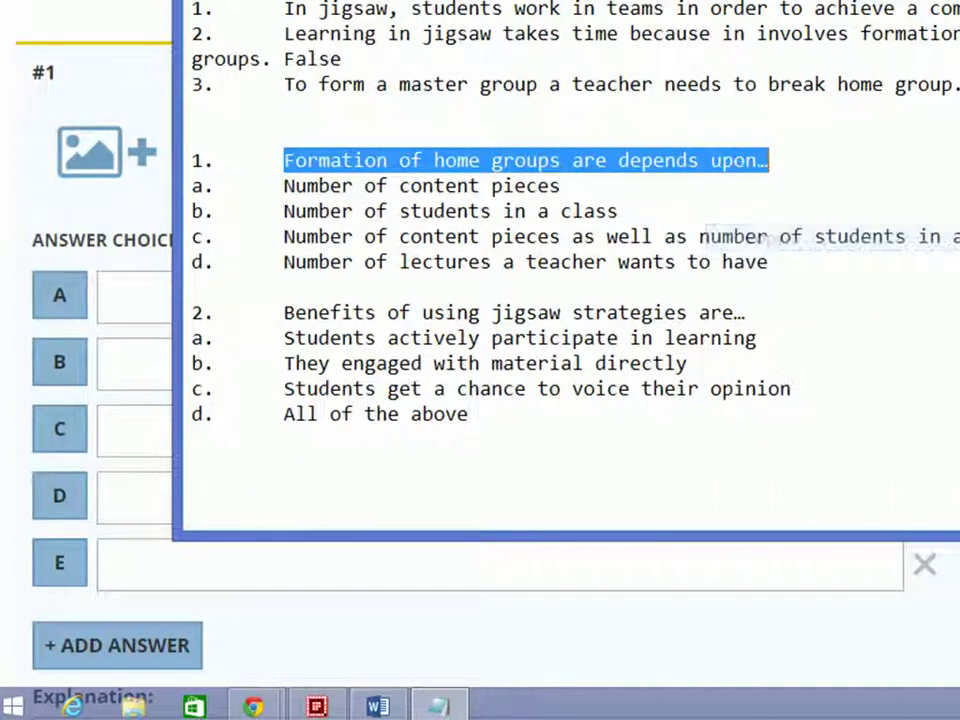
{"action": "left_click", "coordinate": [135, 296]}
{"action": "left_click", "coordinate": [201, 150]}
{"action": "right_click", "coordinate": [282, 150]}
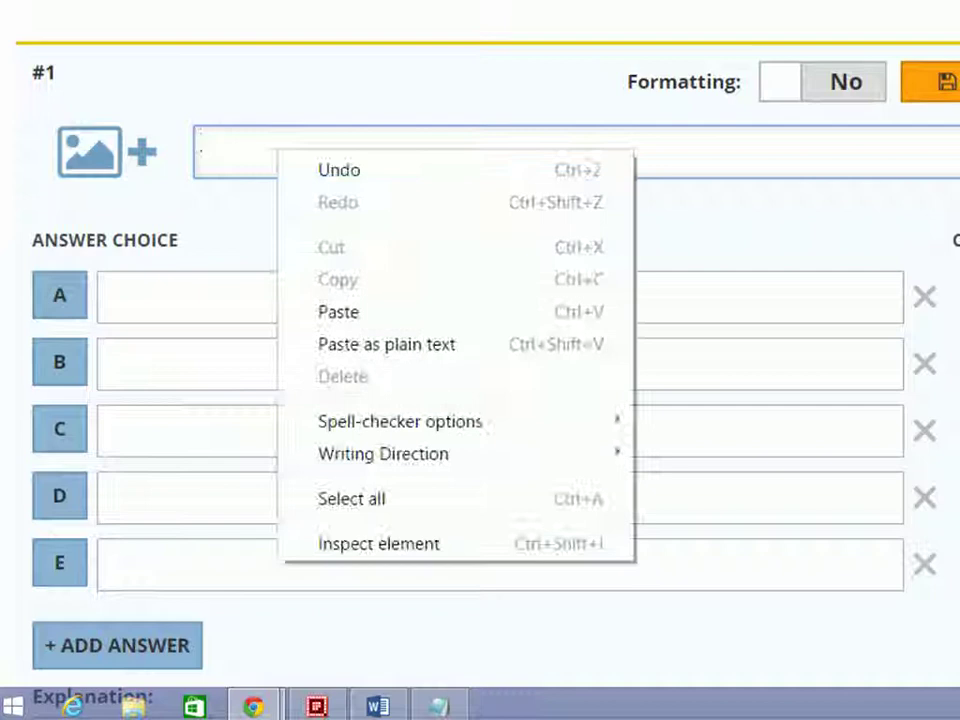
{"action": "left_click", "coordinate": [317, 311]}
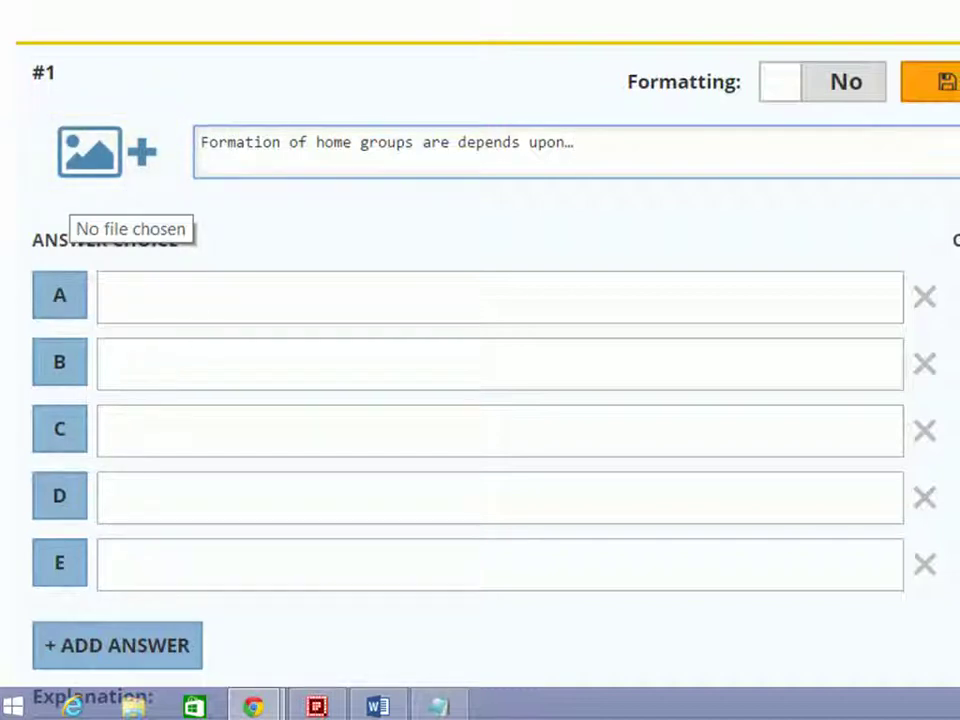
{"action": "left_click", "coordinate": [88, 165]}
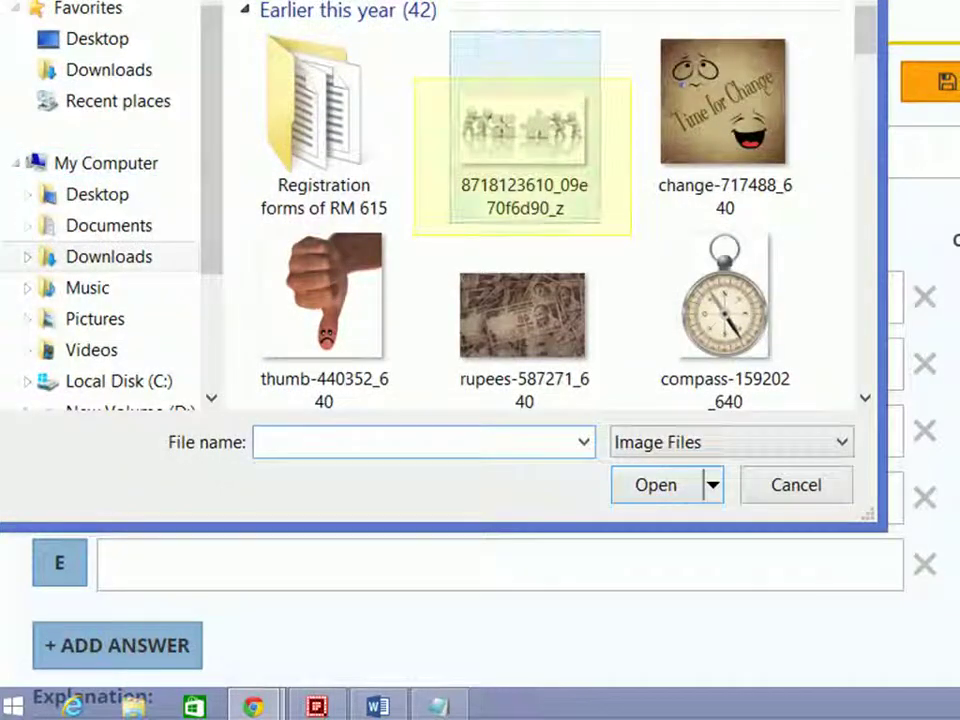
{"action": "left_click", "coordinate": [524, 127]}
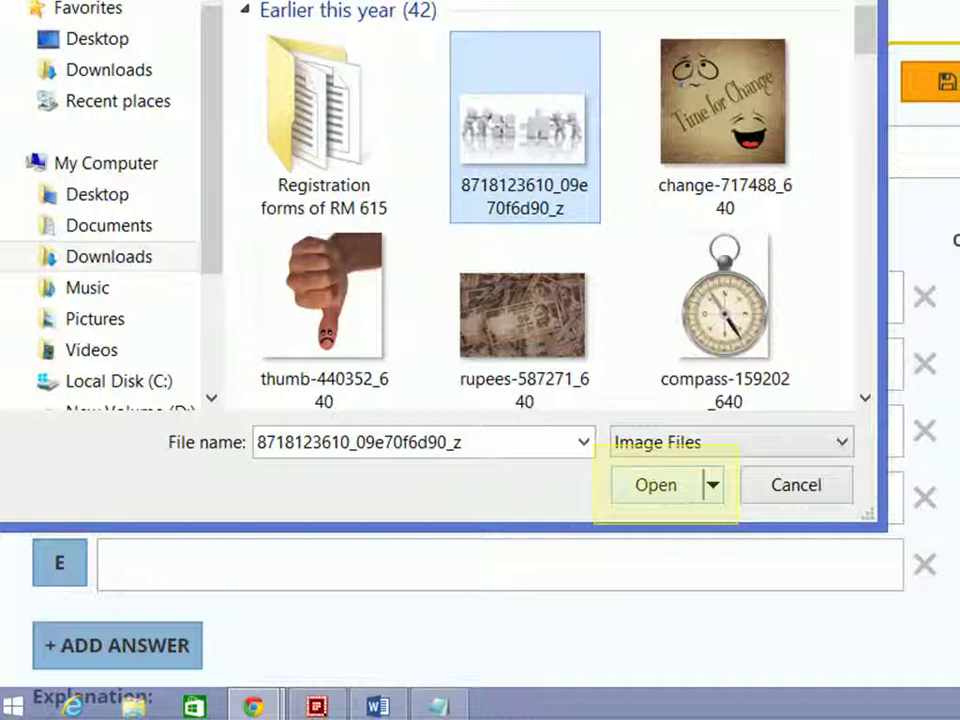
{"action": "left_click", "coordinate": [656, 485]}
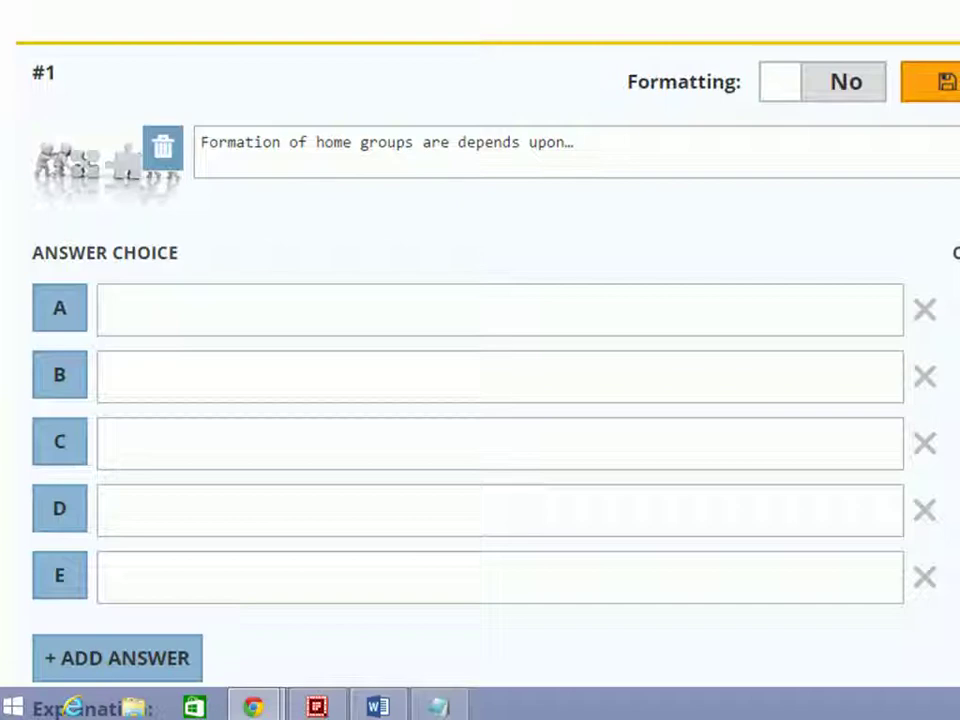
Copy "Number of content pieces" into answer choice A and "Number of students in a class" into choice B from the notes.
{"action": "key", "text": "ctrl+v"}
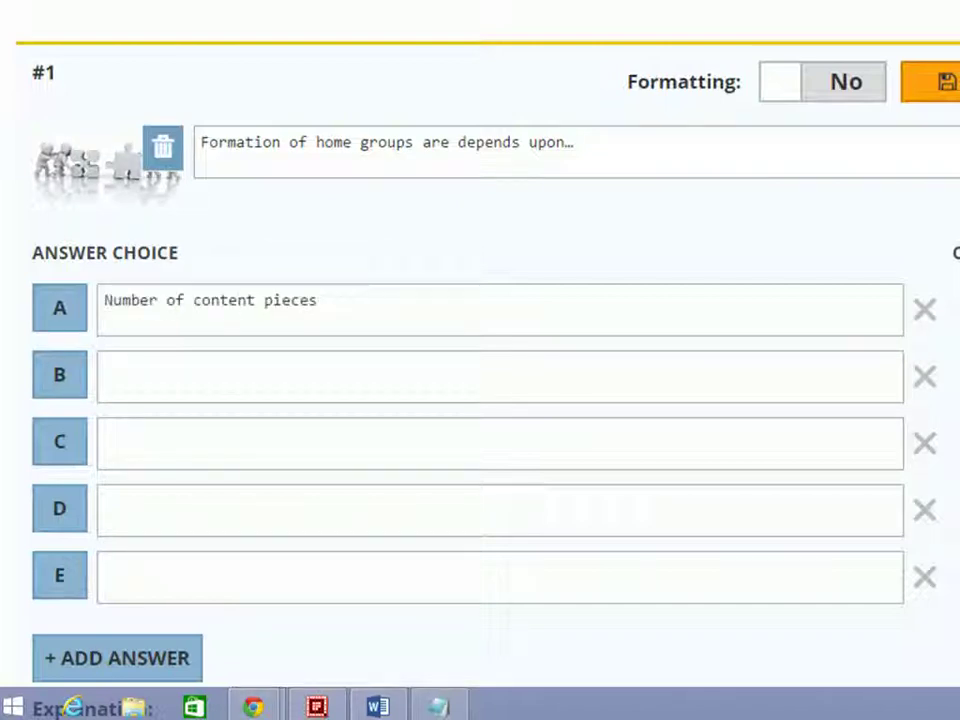
{"action": "key", "text": "alt+Tab"}
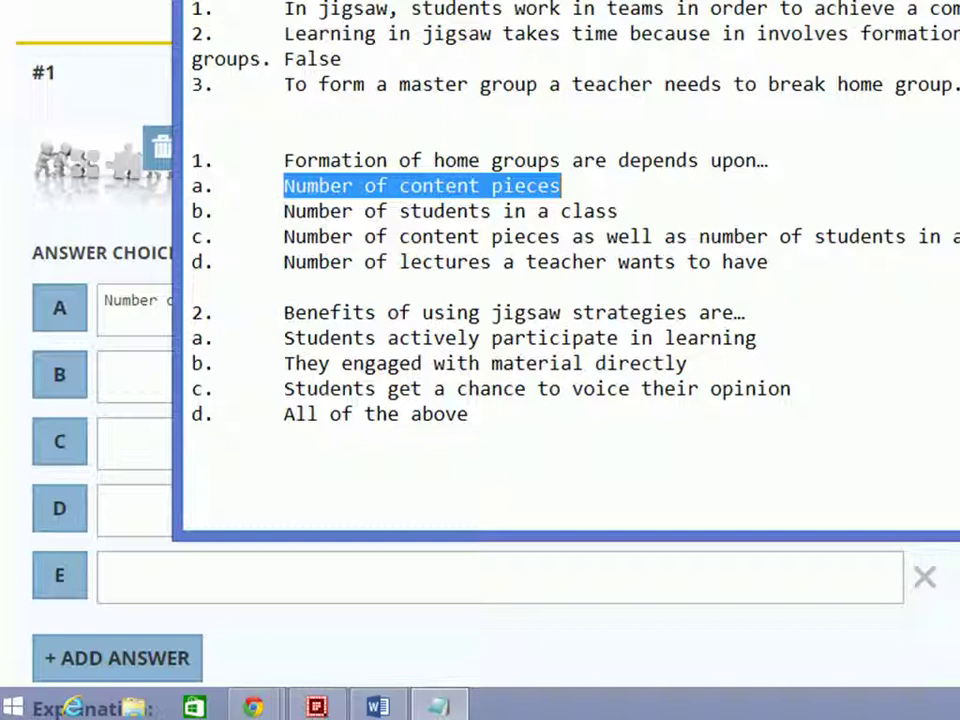
{"action": "left_click_drag", "start_coordinate": [284, 211], "coordinate": [620, 211]}
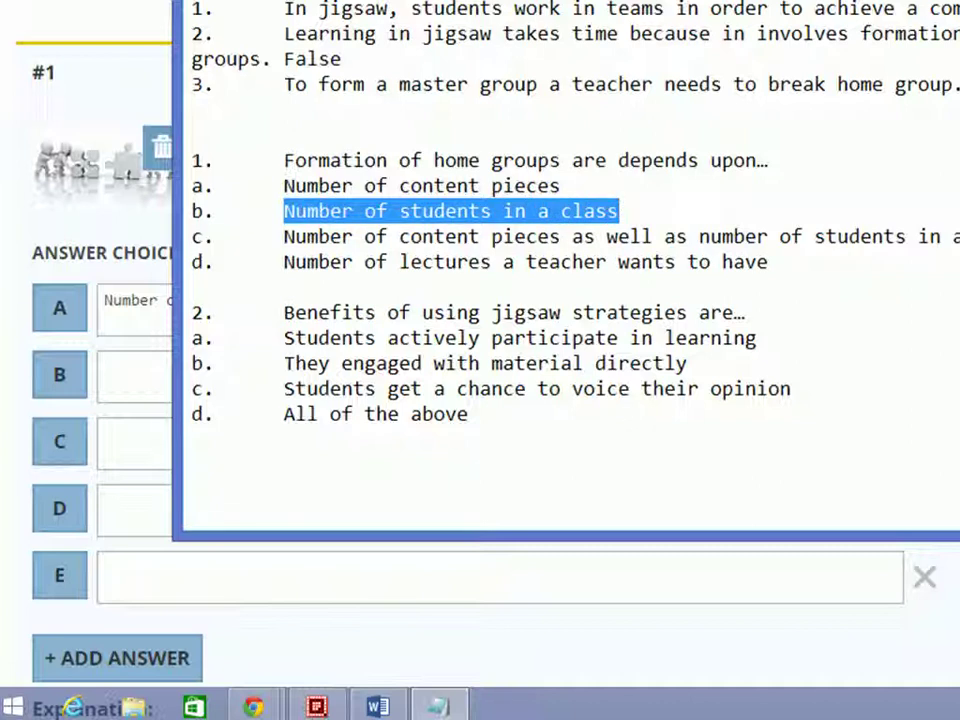
{"action": "key", "text": "ctrl+c"}
{"action": "key", "text": "alt+Tab"}
{"action": "key", "text": "ctrl+v"}
Copy "Number of content pieces as well as number of students in a class" into choice C and "Number of lectures a teacher wants to have" into D.
{"action": "key", "text": "alt+Tab"}
{"action": "left_click_drag", "start_coordinate": [284, 236], "coordinate": [958, 236]}
{"action": "key", "text": "ctrl+c"}
{"action": "key", "text": "alt+Tab"}
{"action": "key", "text": "ctrl+v"}
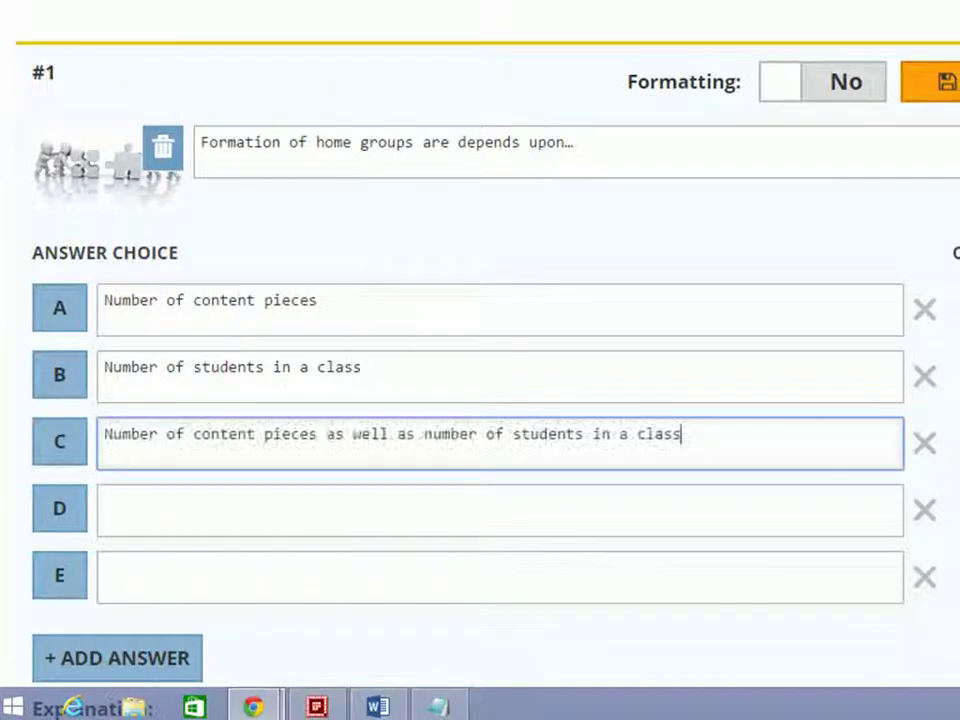
{"action": "left_click", "coordinate": [474, 493]}
{"action": "key", "text": "ctrl+v"}
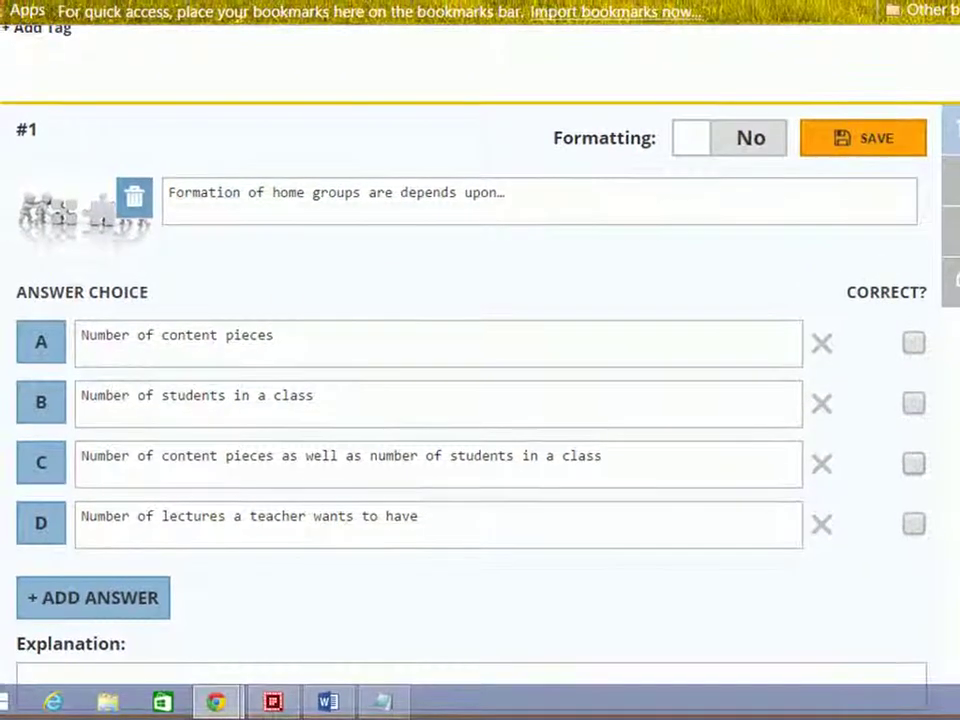
Mark answer choice C as correct and save question 1 with the explanation left blank.
{"action": "left_click", "coordinate": [913, 463]}
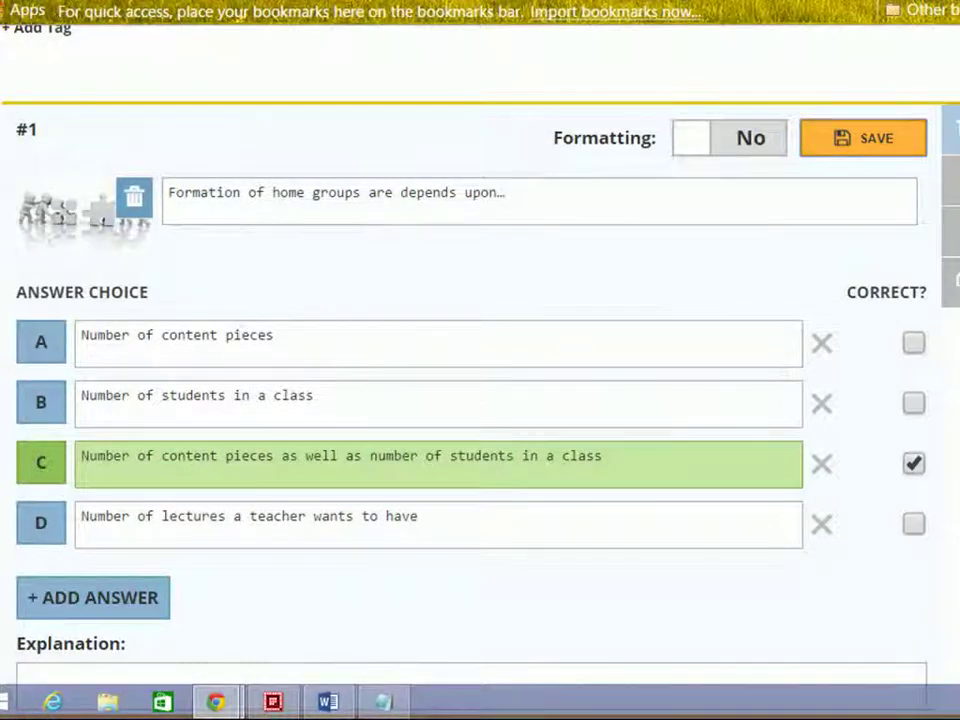
{"action": "scroll", "coordinate": [480, 400], "scroll_direction": "down", "scroll_amount": 2}
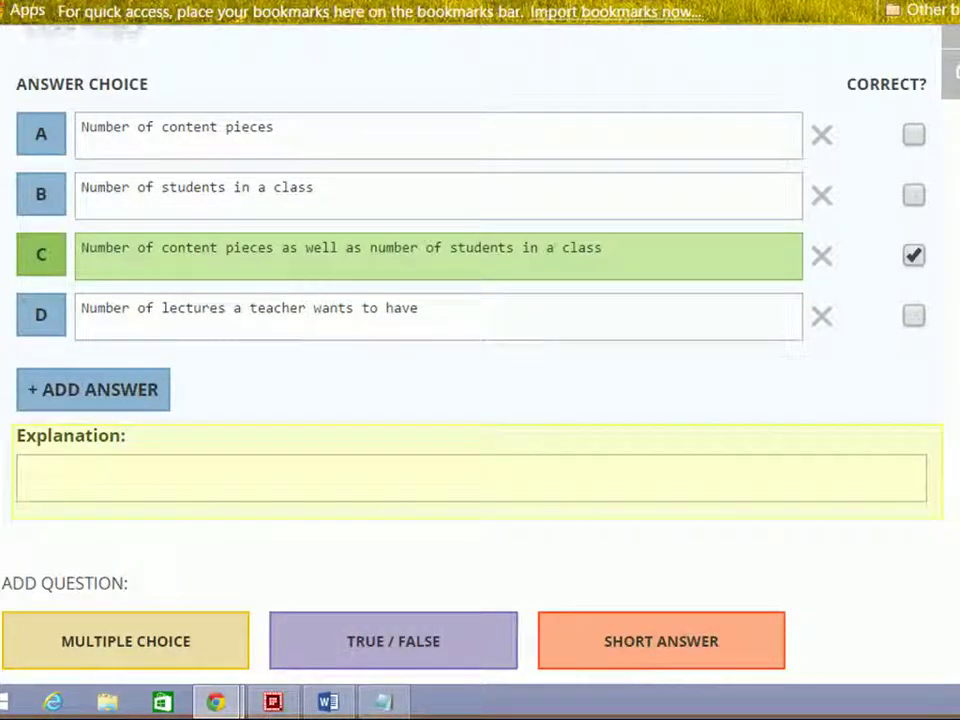
{"action": "left_click", "coordinate": [23, 470]}
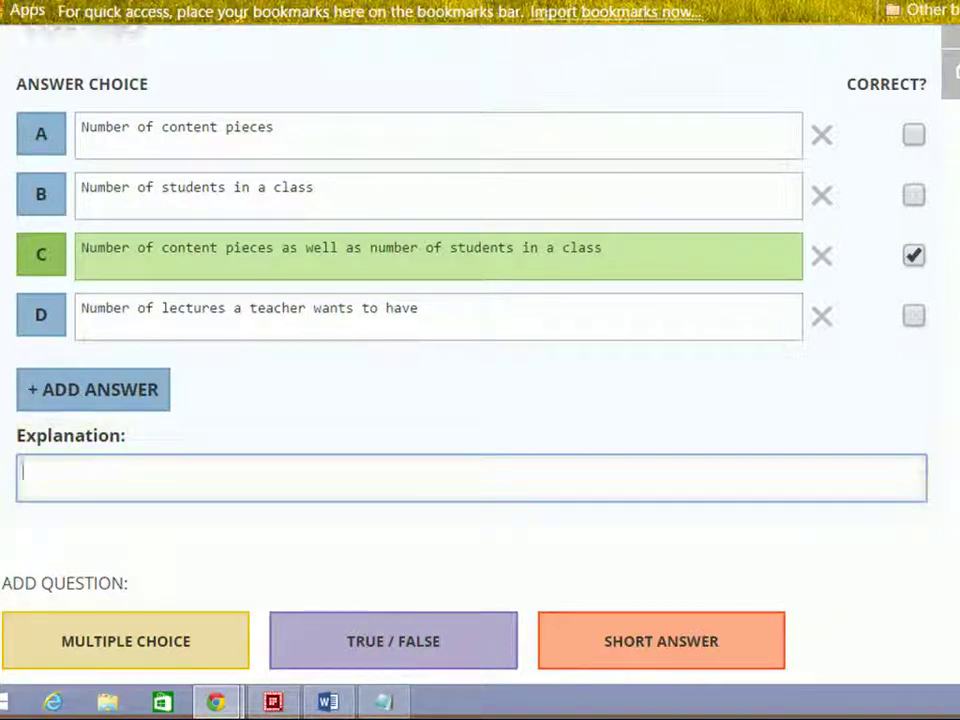
{"action": "scroll", "coordinate": [480, 350], "scroll_direction": "up", "scroll_amount": 3}
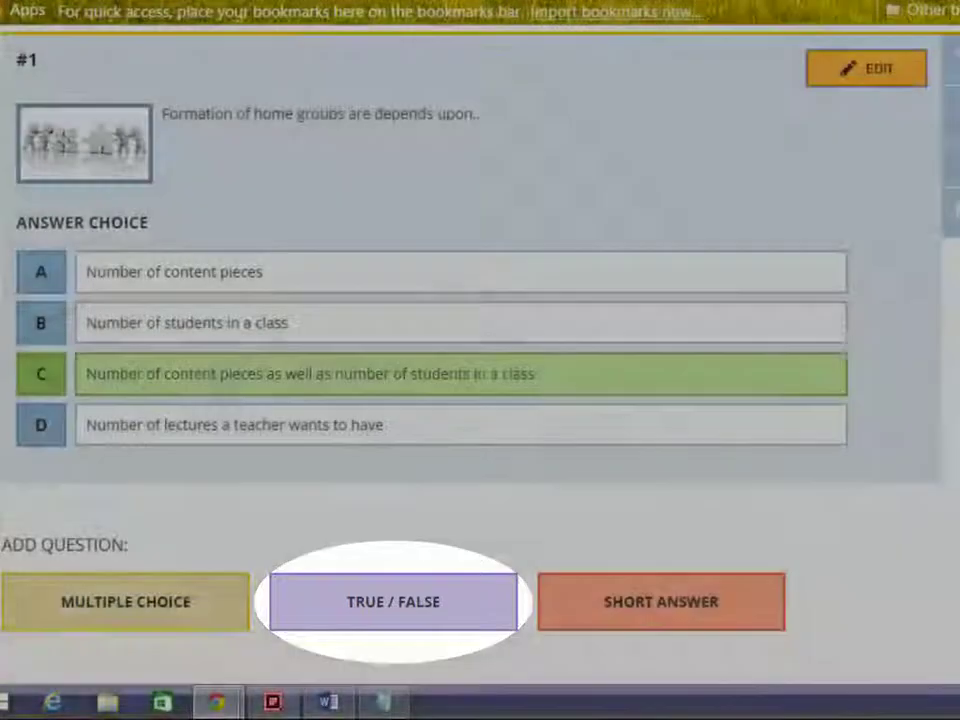
Add a true/false question reading "In jigsaw, students work in teams in order to achieve a common learning goal." with True as the correct answer.
{"action": "left_click", "coordinate": [393, 601]}
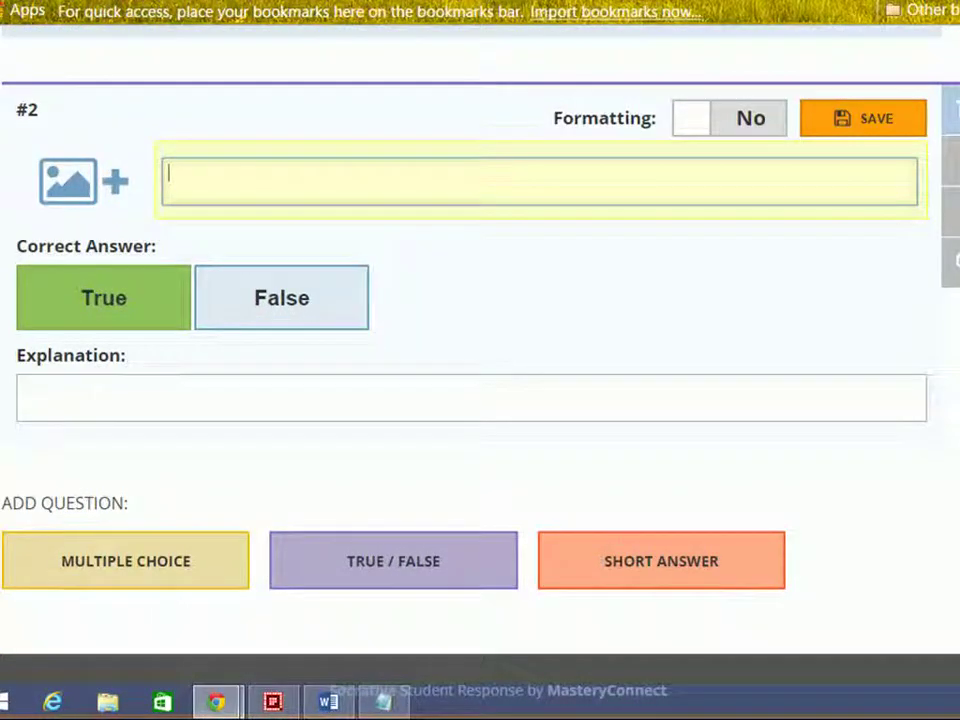
{"action": "key", "text": "alt+Tab"}
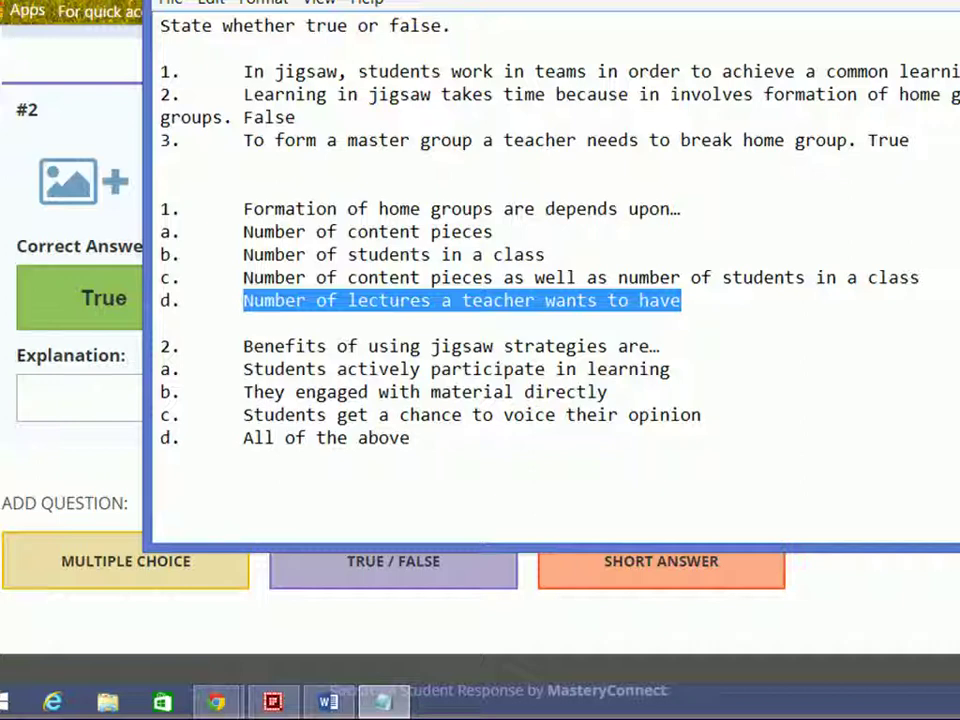
{"action": "left_click_drag", "start_coordinate": [243, 71], "coordinate": [814, 94]}
{"action": "key", "text": "ctrl+c"}
{"action": "key", "text": "alt+Tab"}
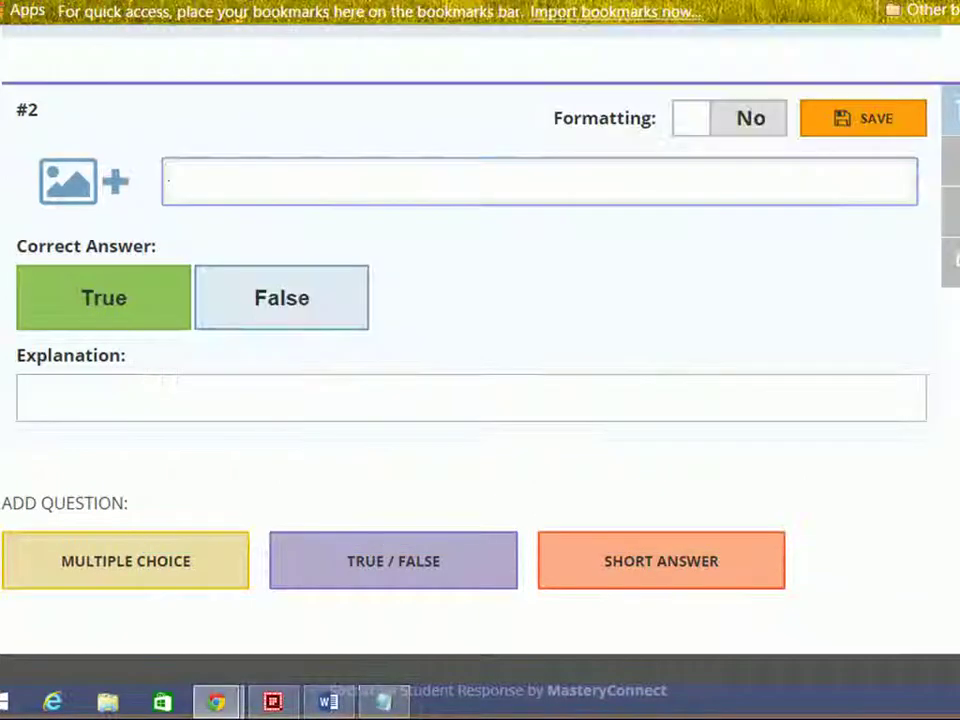
{"action": "key", "text": "ctrl+v"}
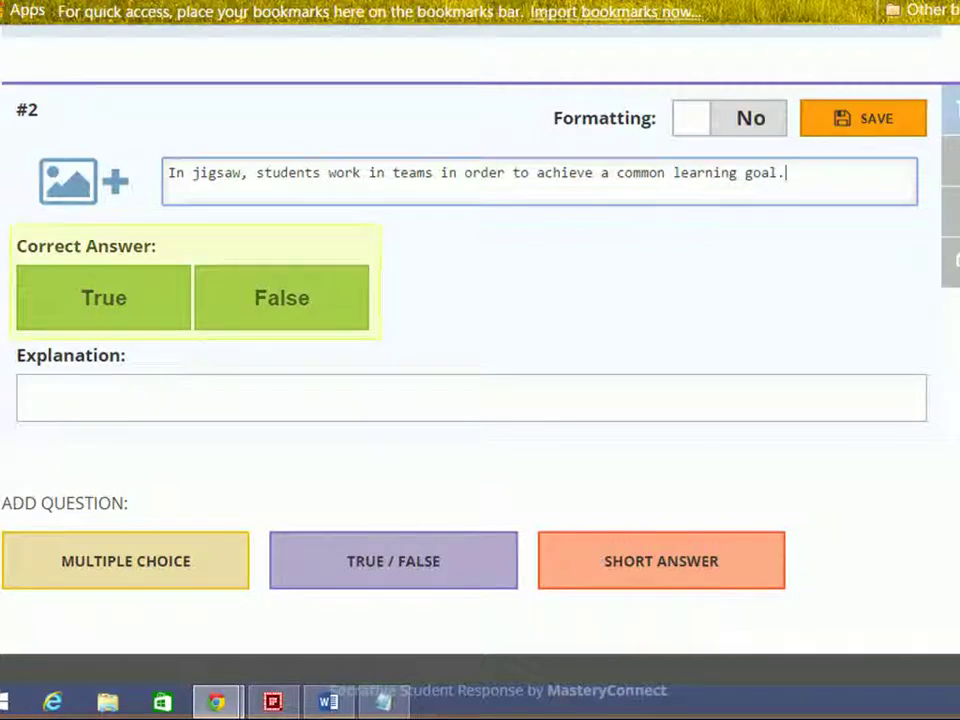
{"action": "left_click", "coordinate": [103, 297]}
{"action": "left_click", "coordinate": [470, 397]}
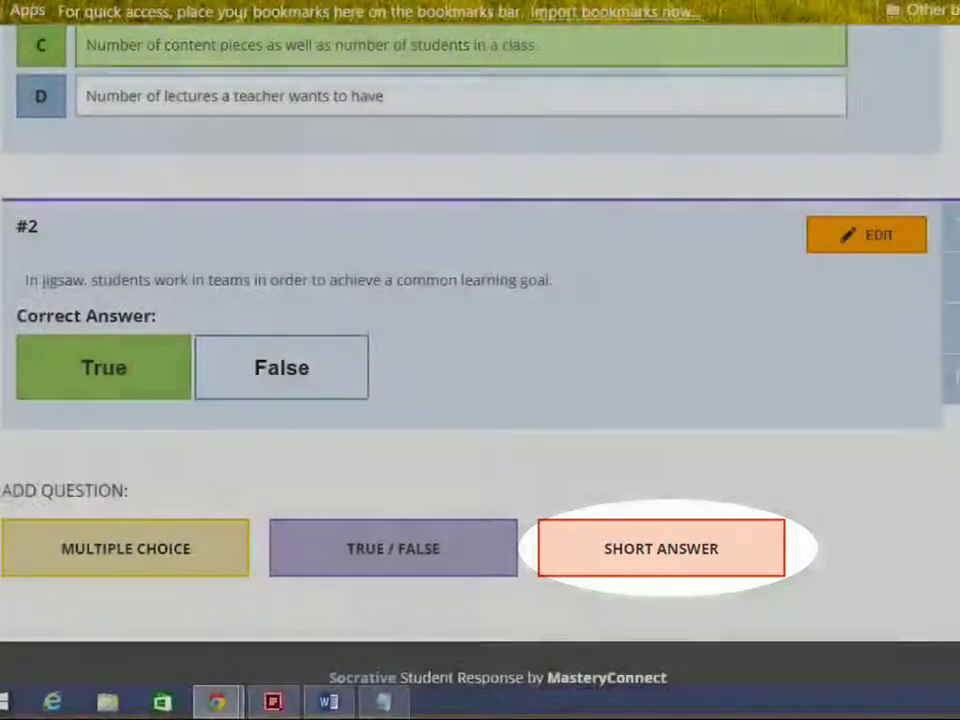
Add a short-answer question reading "Explain Jigsaw strategy in 100 words." and save it without a correct answer or explanation.
{"action": "left_click", "coordinate": [661, 548]}
{"action": "scroll", "coordinate": [480, 400], "scroll_direction": "down", "scroll_amount": 2}
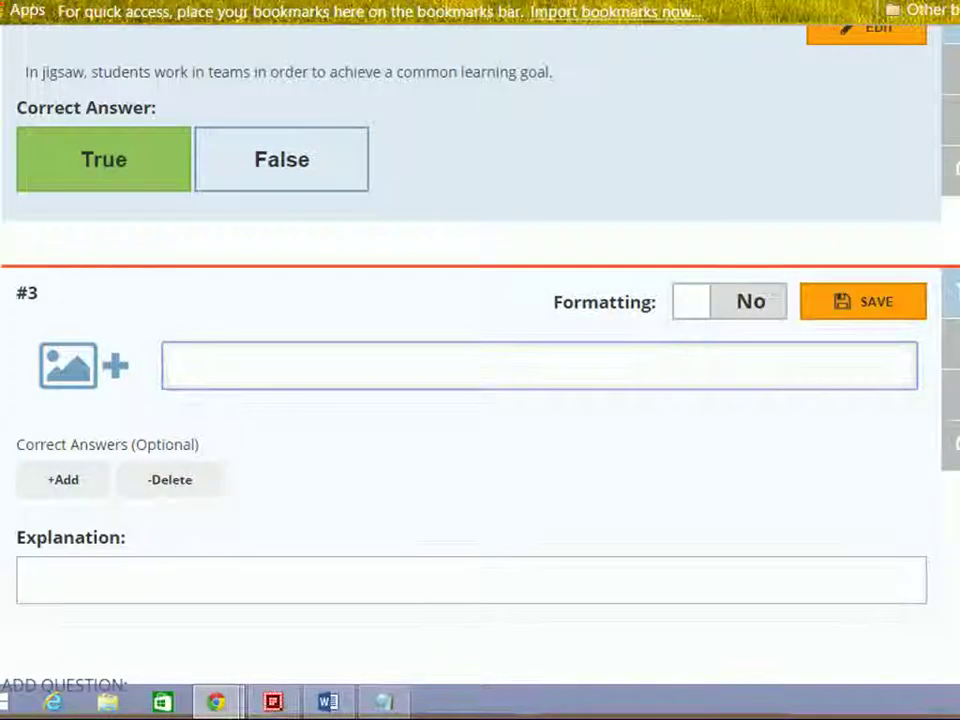
{"action": "scroll", "coordinate": [480, 400], "scroll_direction": "down", "scroll_amount": 1}
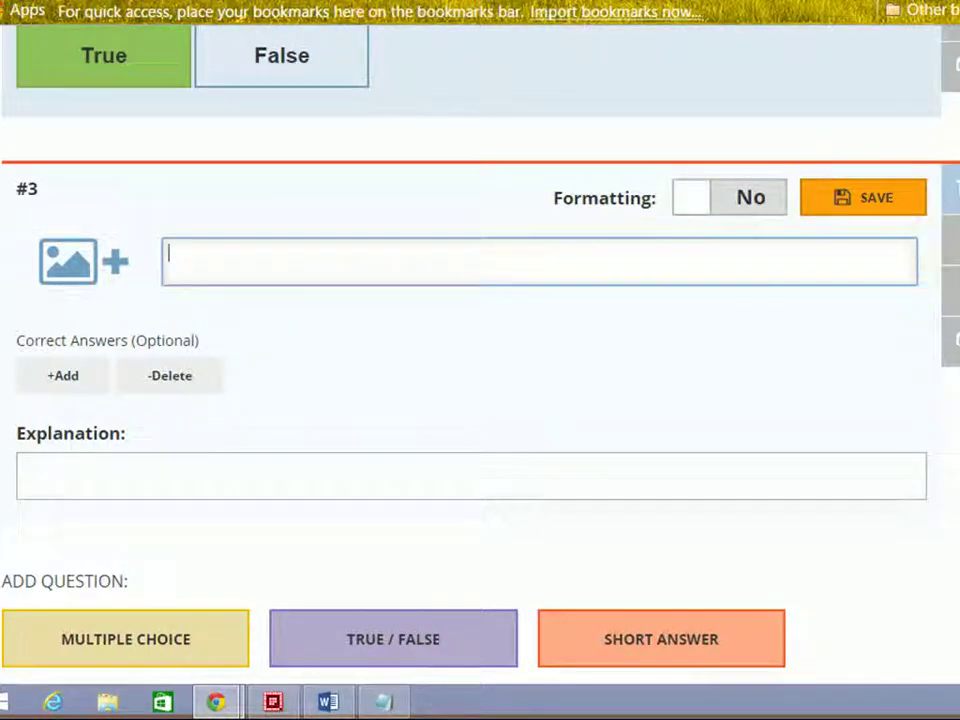
{"action": "type", "text": "Explain Jigsaw strategy in 100 words."}
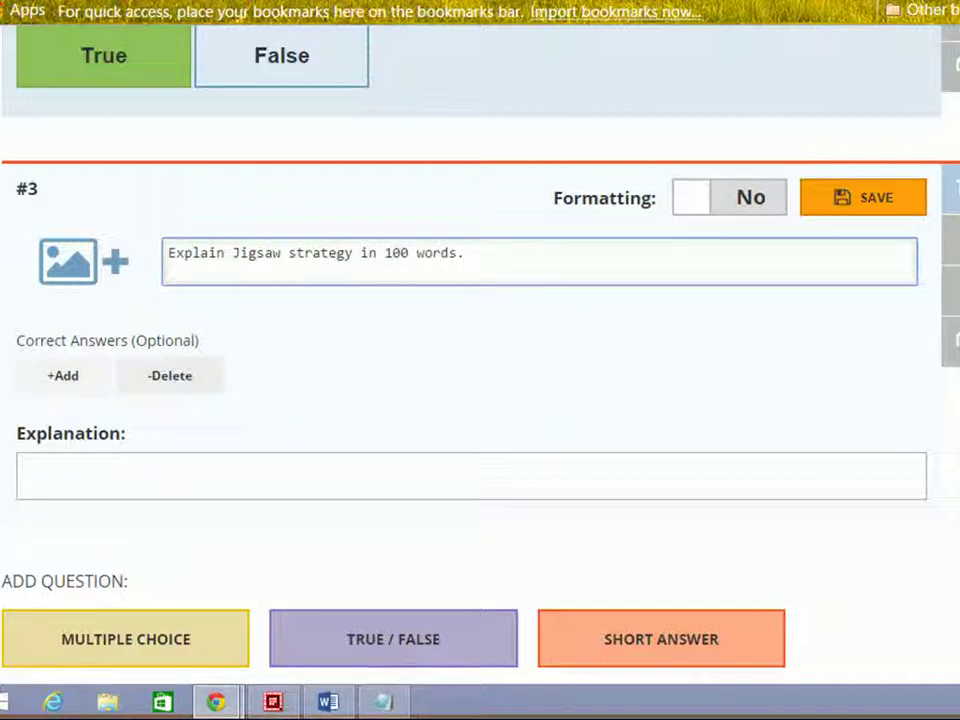
{"action": "left_click", "coordinate": [22, 468]}
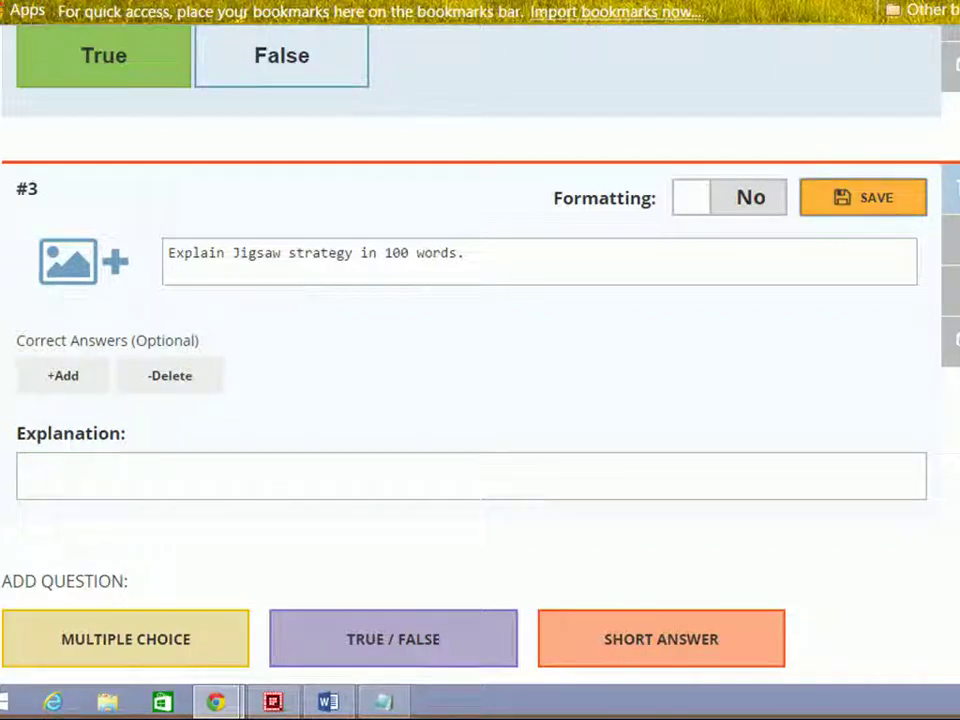
{"action": "left_click", "coordinate": [862, 197]}
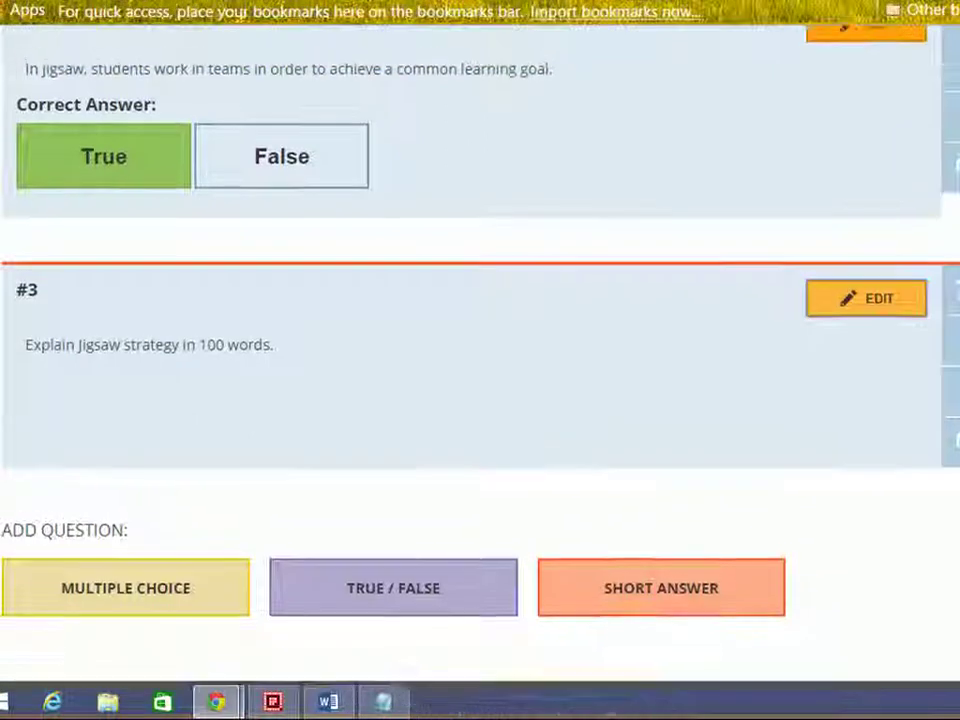
Save the finished Jigsaw_Quiz with its three questions and exit the quiz editor to the teacher dashboard.
{"action": "scroll", "coordinate": [480, 360], "scroll_direction": "up", "scroll_amount": 3}
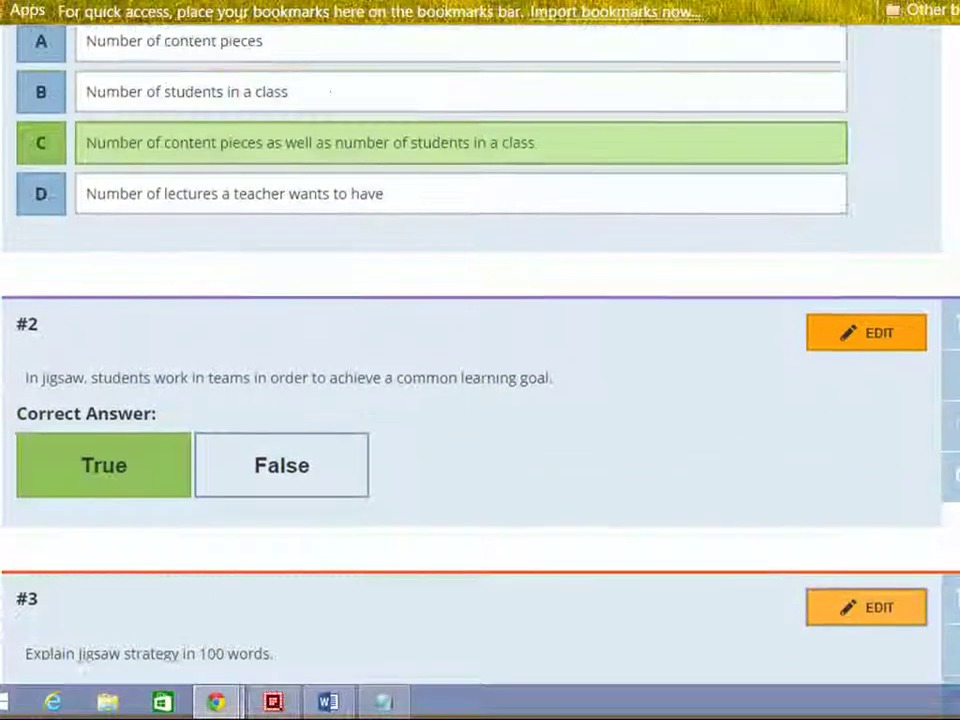
{"action": "scroll", "coordinate": [480, 360], "scroll_direction": "up", "scroll_amount": 2}
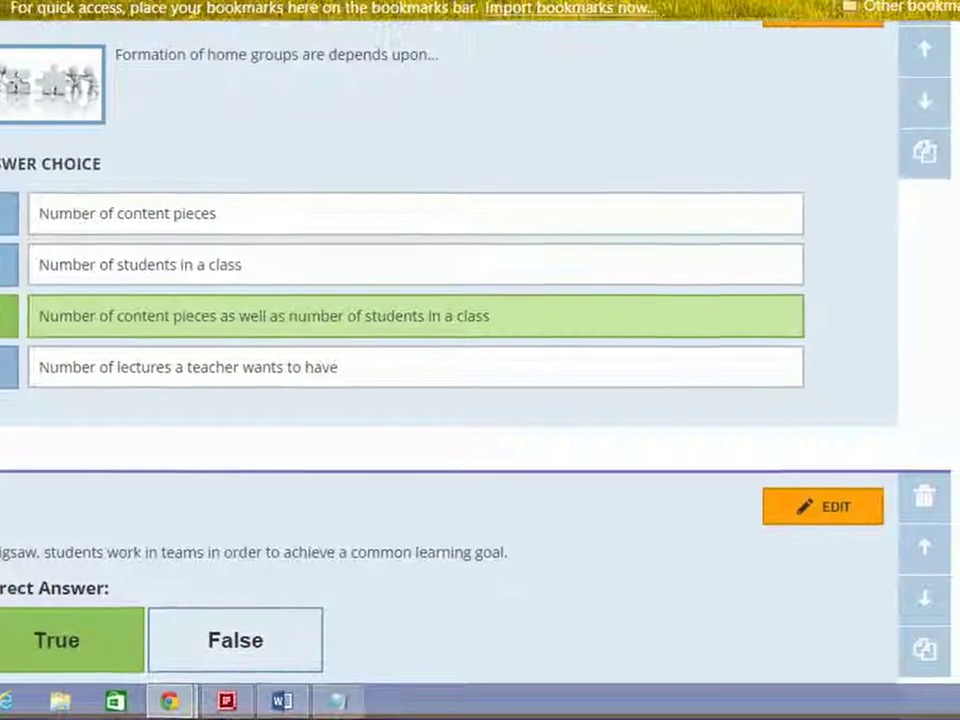
{"action": "scroll", "coordinate": [480, 360], "scroll_direction": "up", "scroll_amount": 2}
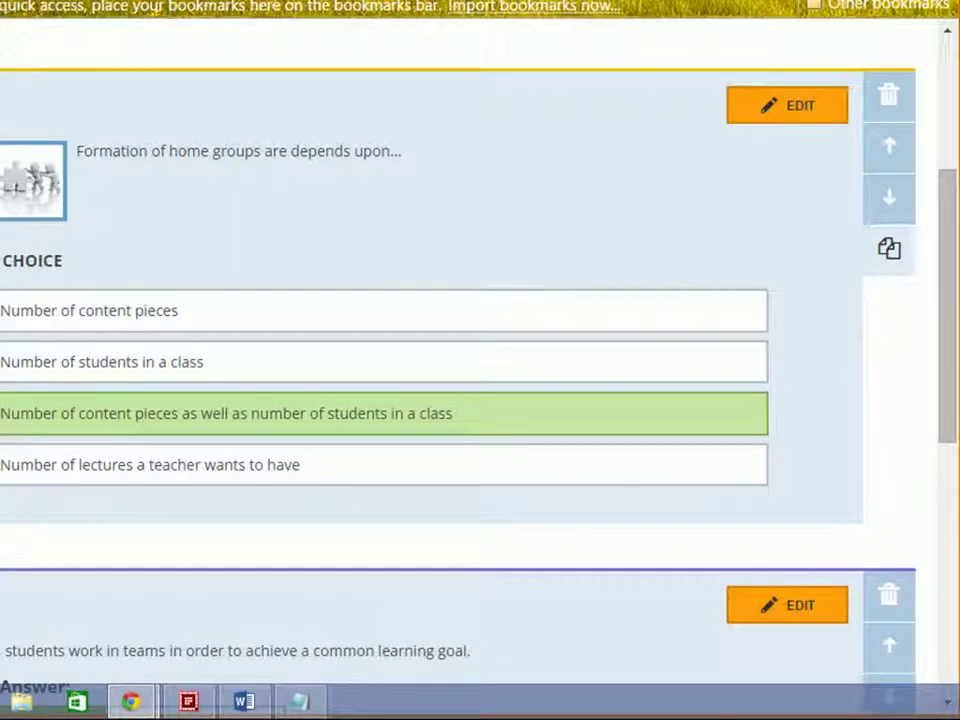
{"action": "scroll", "coordinate": [480, 360], "scroll_direction": "up", "scroll_amount": 1}
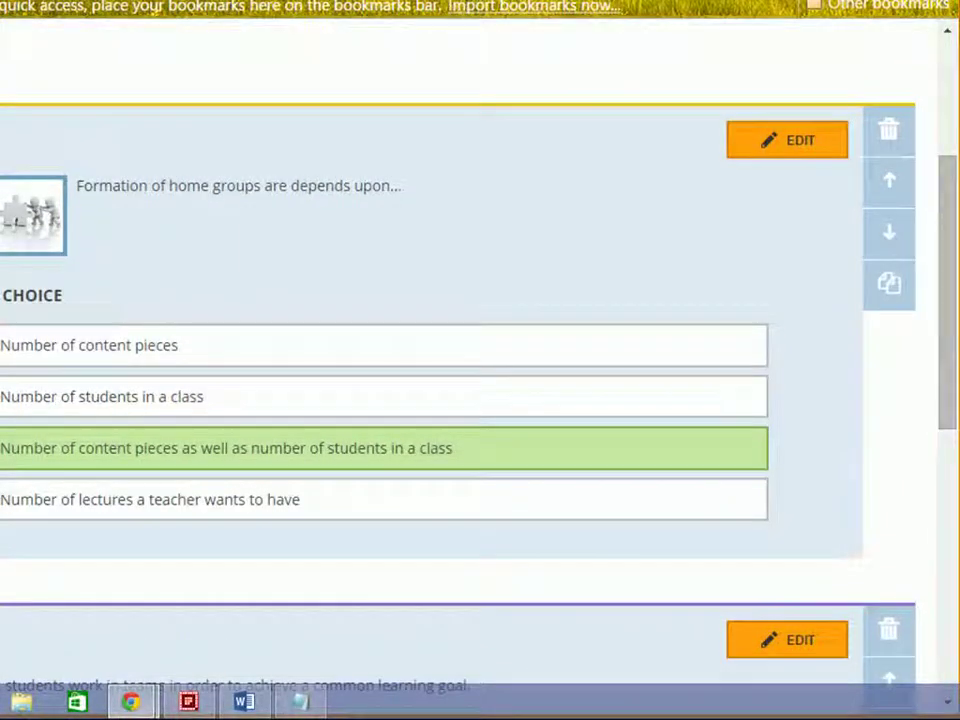
{"action": "scroll", "coordinate": [458, 350], "scroll_direction": "up", "scroll_amount": 5}
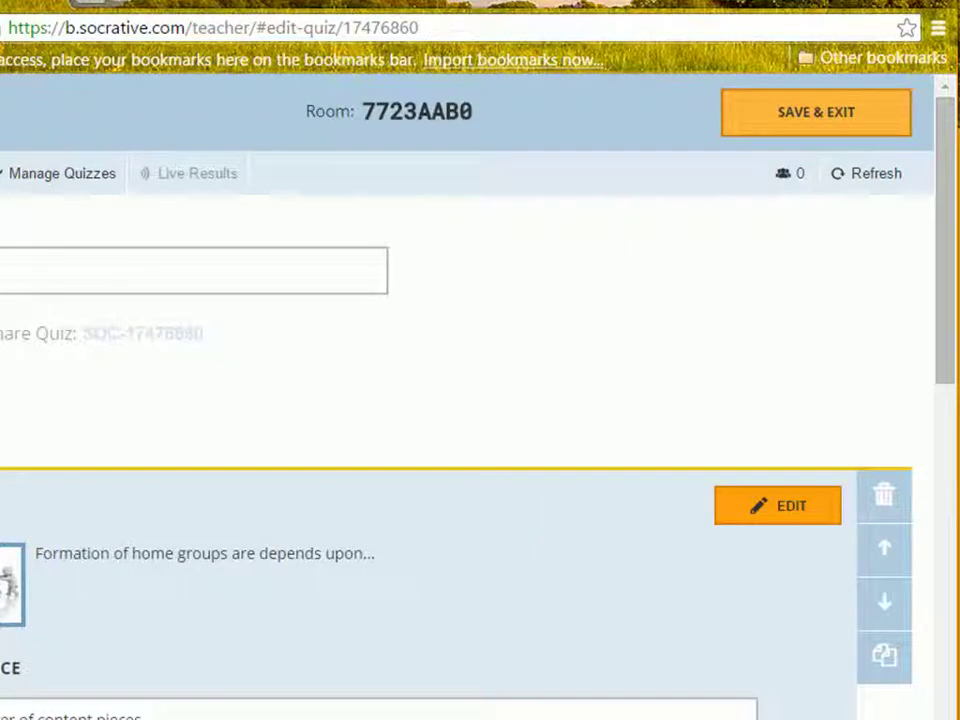
{"action": "left_click", "coordinate": [815, 112]}
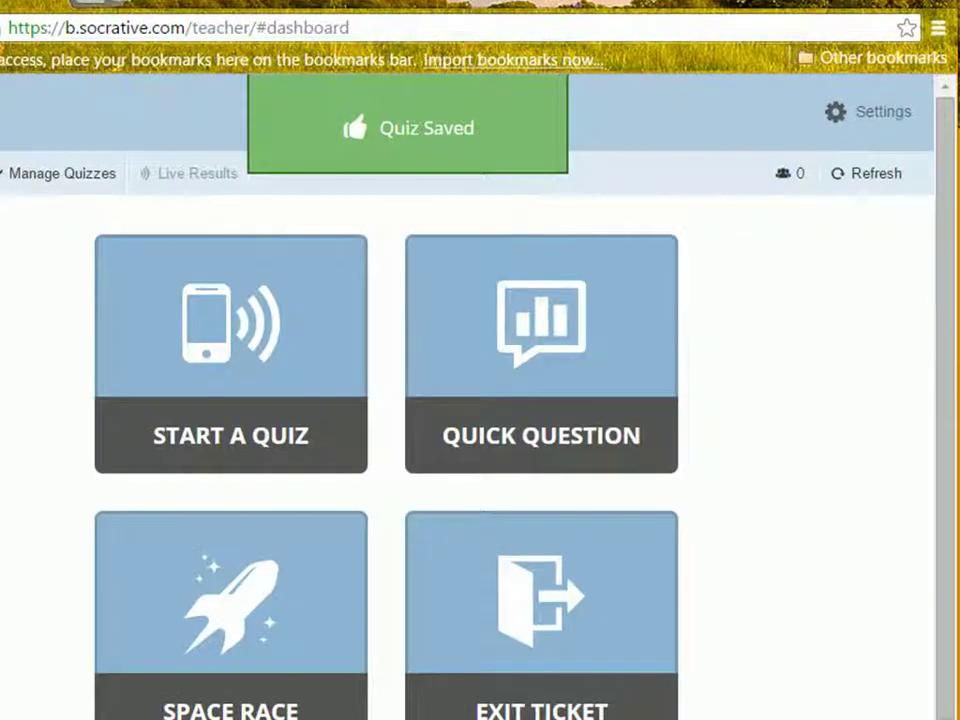